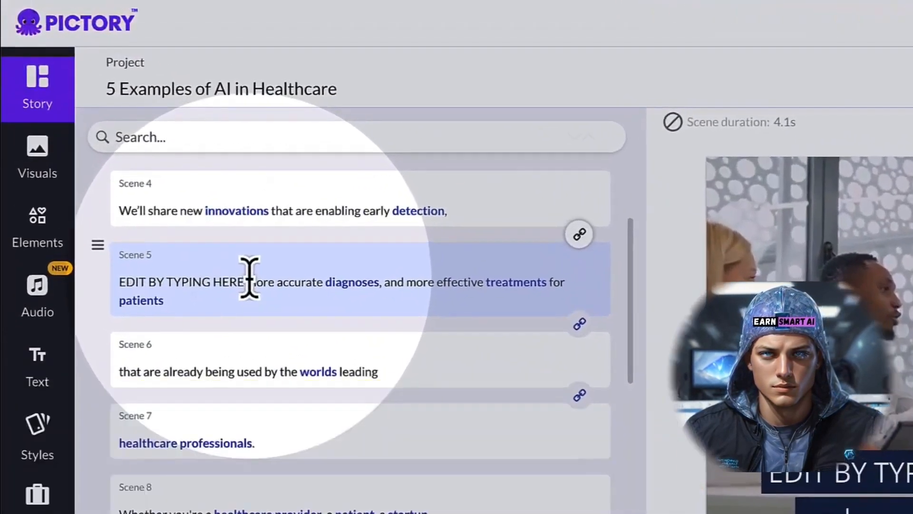
Delete the words "EDIT BY TYPING HERE" from the start of scene 5's story text
{"action": "left_click", "coordinate": [148, 171]}
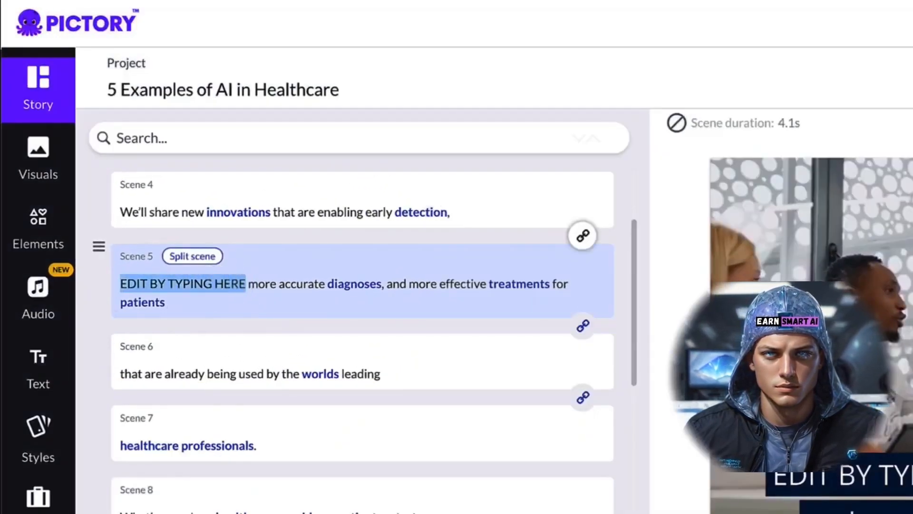
{"action": "key", "text": "BackSpace"}
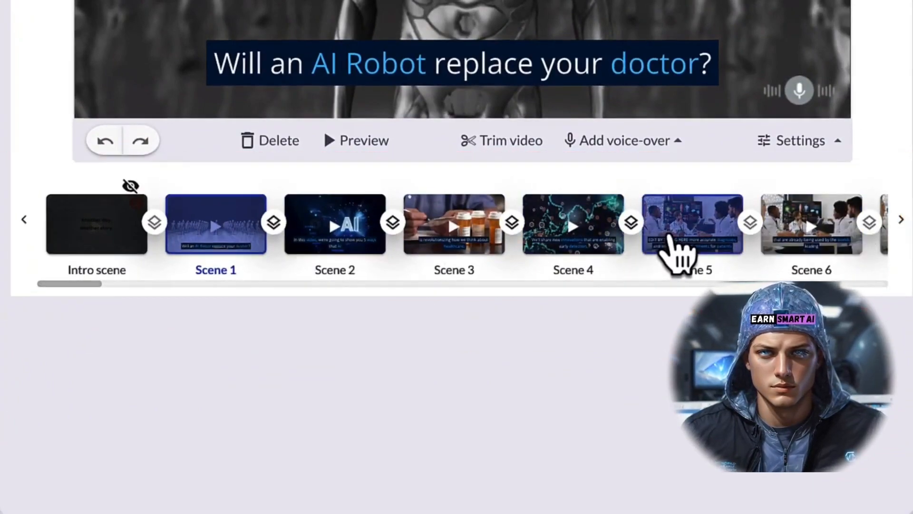
Insert "EDIT BY TYPING HERE" at the start of scene 5's caption directly in the video preview
{"action": "left_click", "coordinate": [659, 238]}
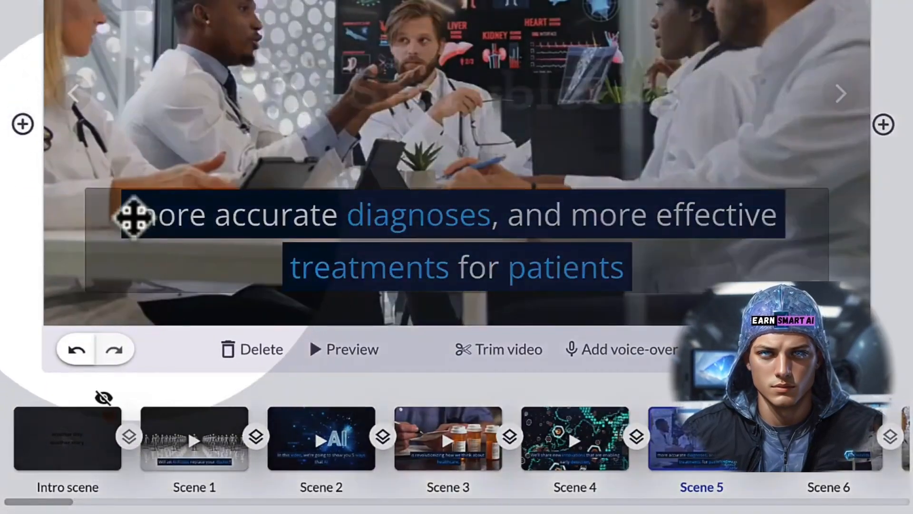
{"action": "left_click", "coordinate": [133, 216]}
{"action": "type", "text": "EDIT BY TYPING HERE"}
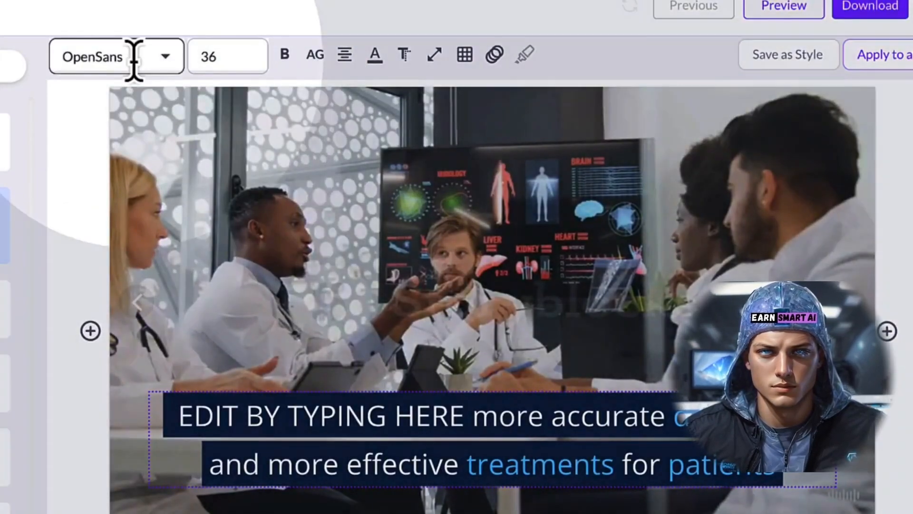
Examine the font, size, letter case, colour and shadow options available for scene 5's caption
{"action": "left_click", "coordinate": [135, 57]}
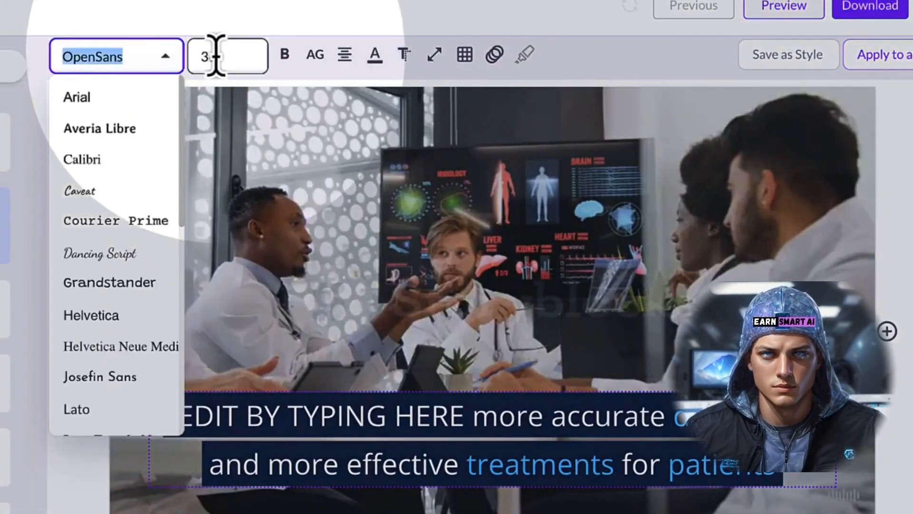
{"action": "left_click", "coordinate": [216, 55]}
{"action": "mouse_move", "coordinate": [315, 59]}
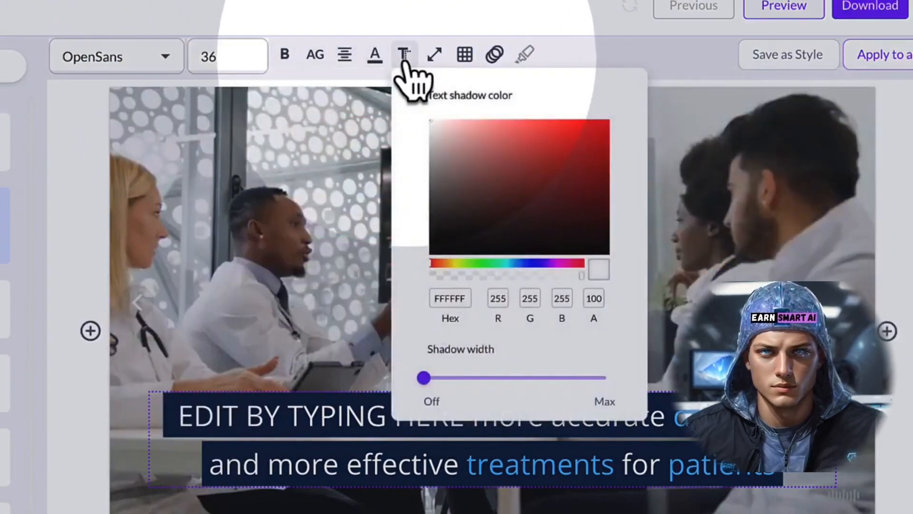
{"action": "mouse_move", "coordinate": [461, 65]}
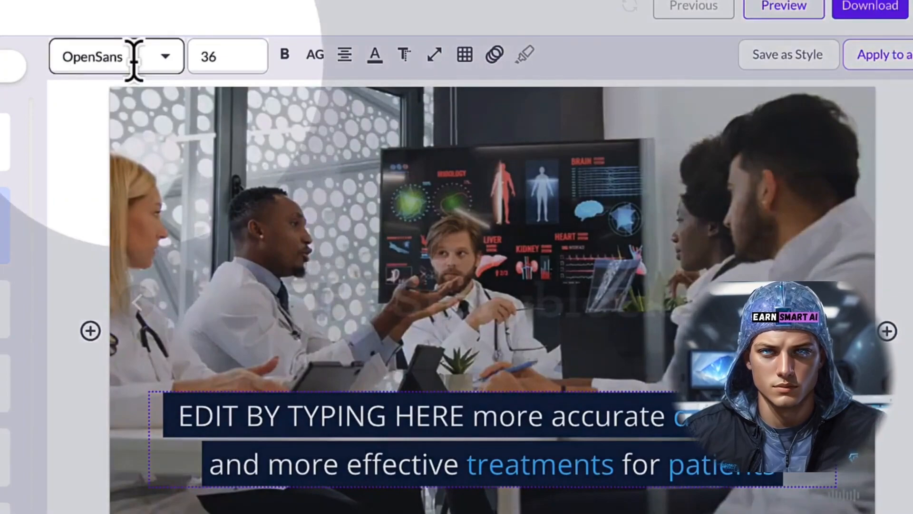
{"action": "left_click", "coordinate": [134, 57]}
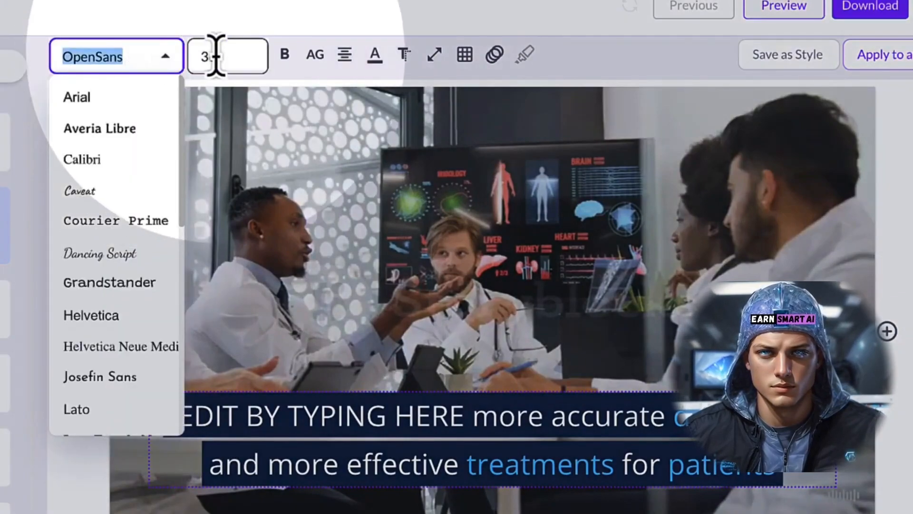
{"action": "left_click", "coordinate": [216, 56]}
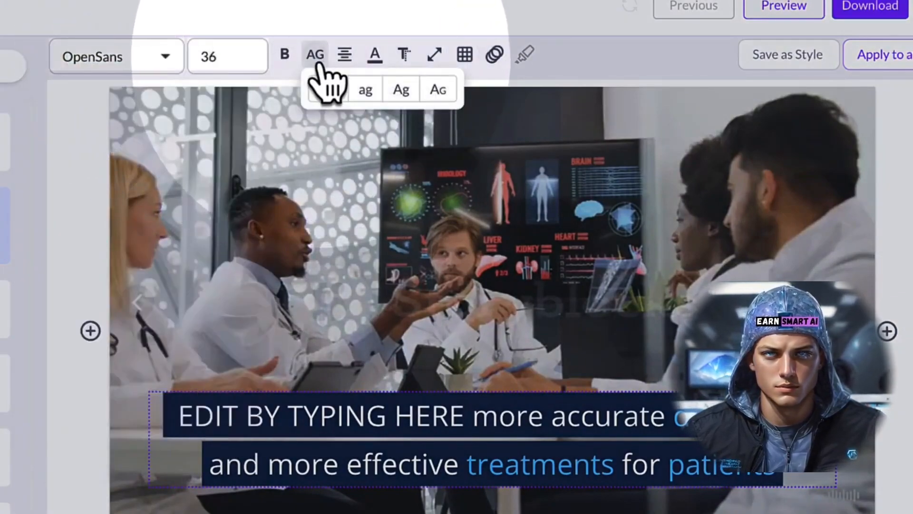
{"action": "left_click", "coordinate": [375, 58]}
{"action": "left_click", "coordinate": [404, 58]}
{"action": "left_click", "coordinate": [464, 60]}
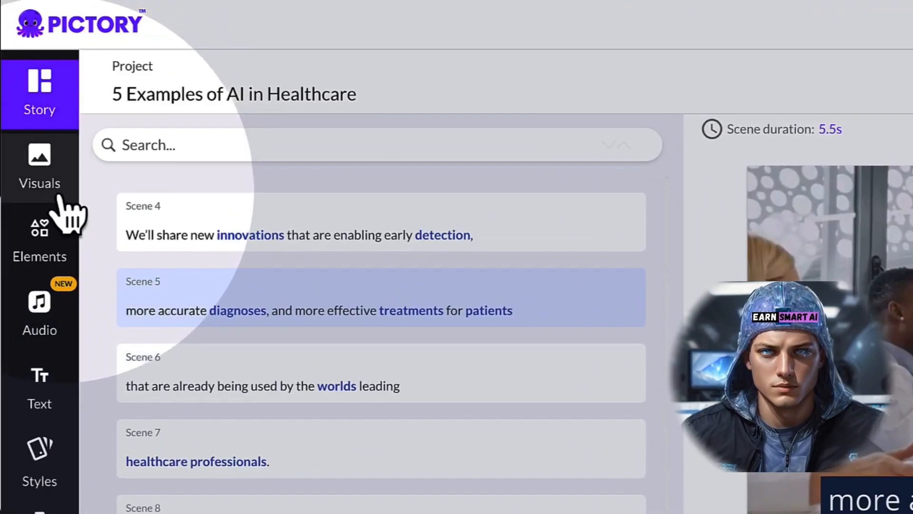
Browse the stock visuals library's "healthcare" clips for scene 22
{"action": "left_click", "coordinate": [60, 196]}
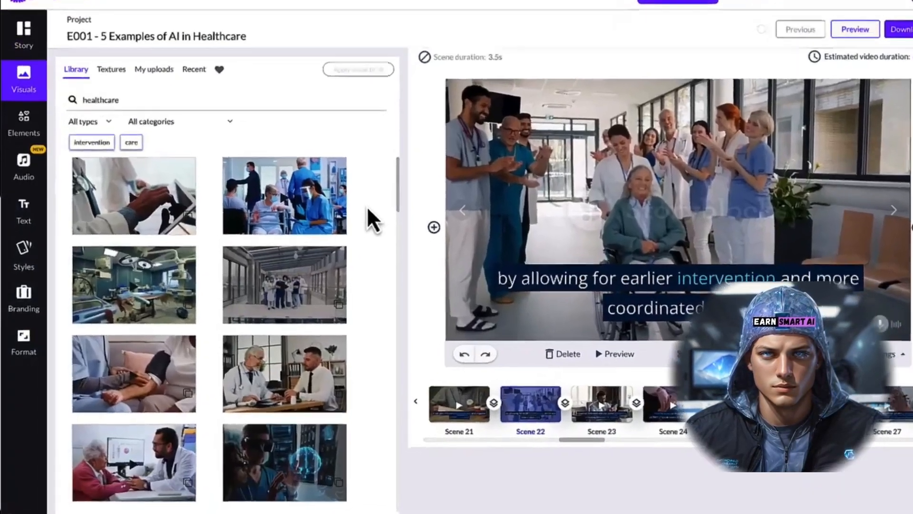
{"action": "scroll", "coordinate": [366, 208], "scroll_direction": "down", "scroll_amount": 10}
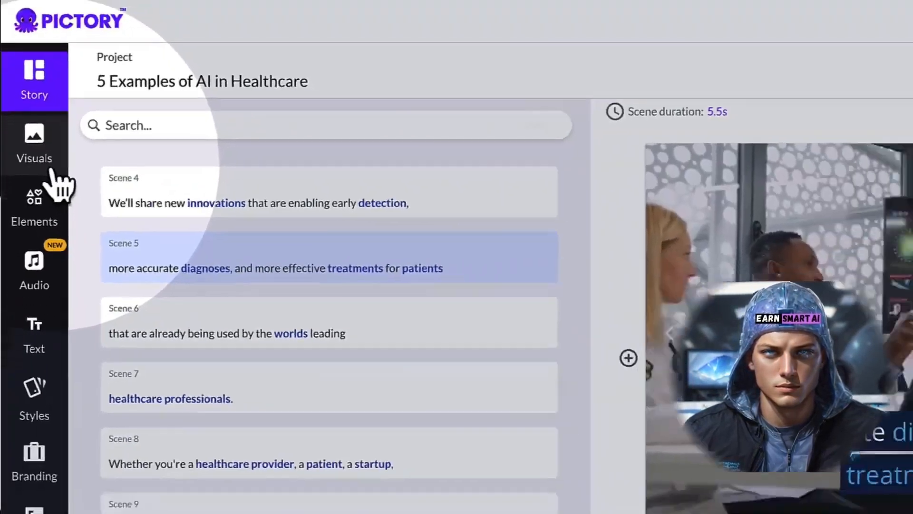
{"action": "left_click", "coordinate": [38, 153]}
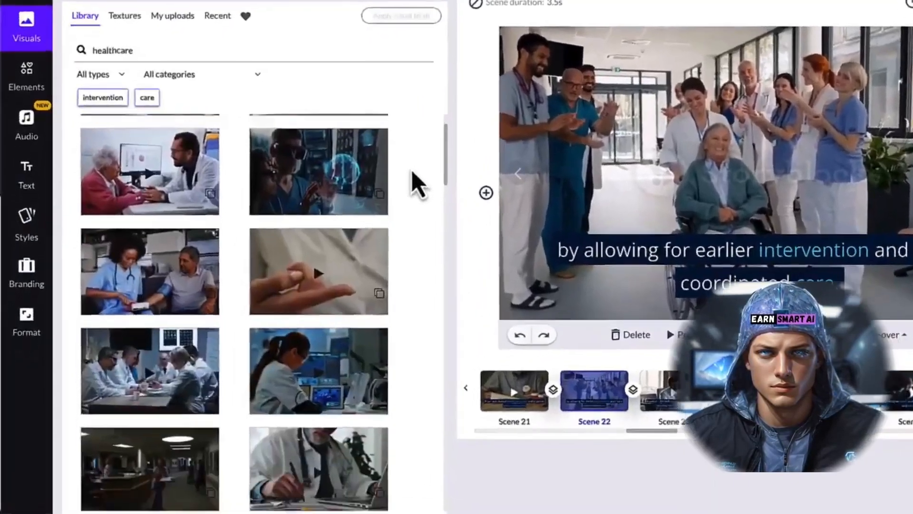
{"action": "scroll", "coordinate": [409, 175], "scroll_direction": "down", "scroll_amount": 10}
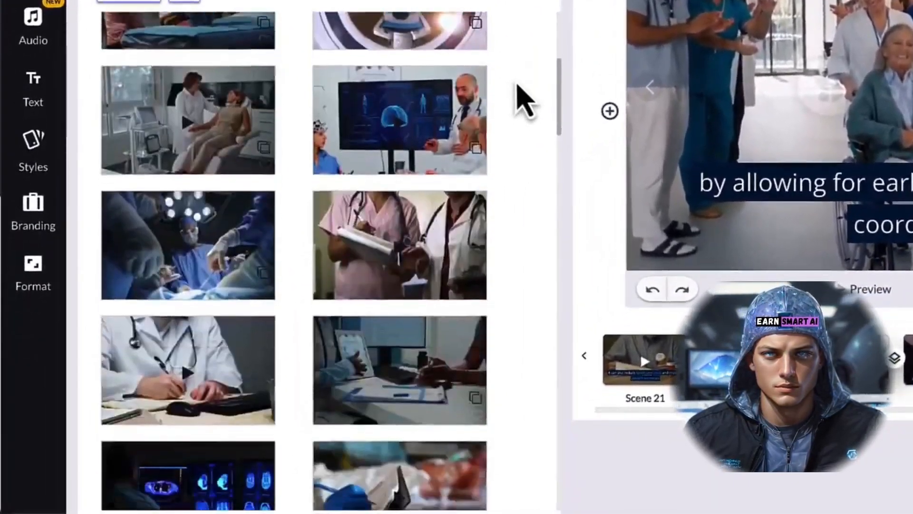
{"action": "scroll", "coordinate": [523, 98], "scroll_direction": "down", "scroll_amount": 10}
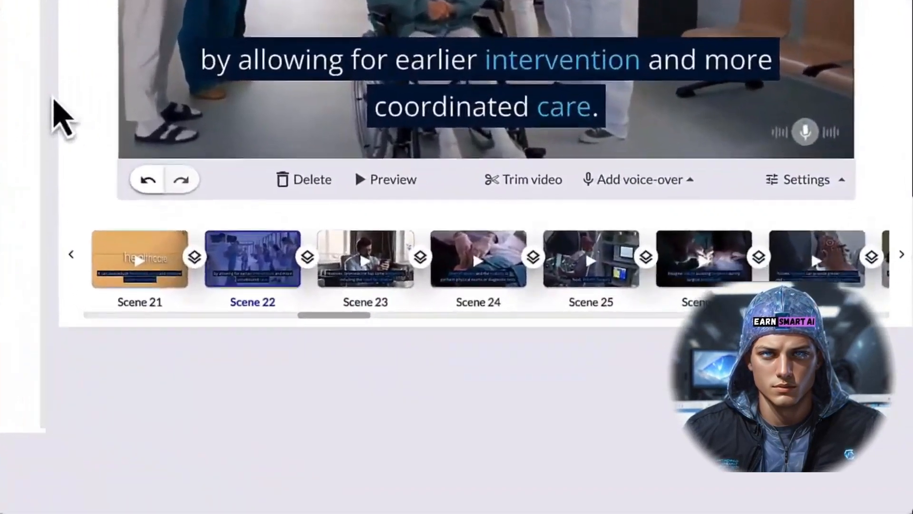
Review the visuals and captions of scenes 23 to 27 one after another
{"action": "left_click", "coordinate": [369, 267]}
{"action": "left_click", "coordinate": [458, 278]}
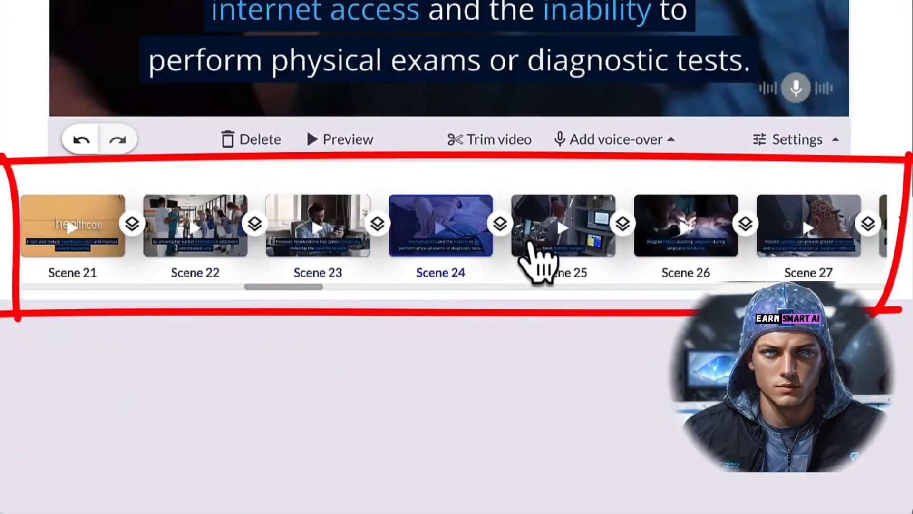
{"action": "left_click", "coordinate": [588, 252]}
{"action": "left_click", "coordinate": [687, 252]}
{"action": "left_click", "coordinate": [792, 250]}
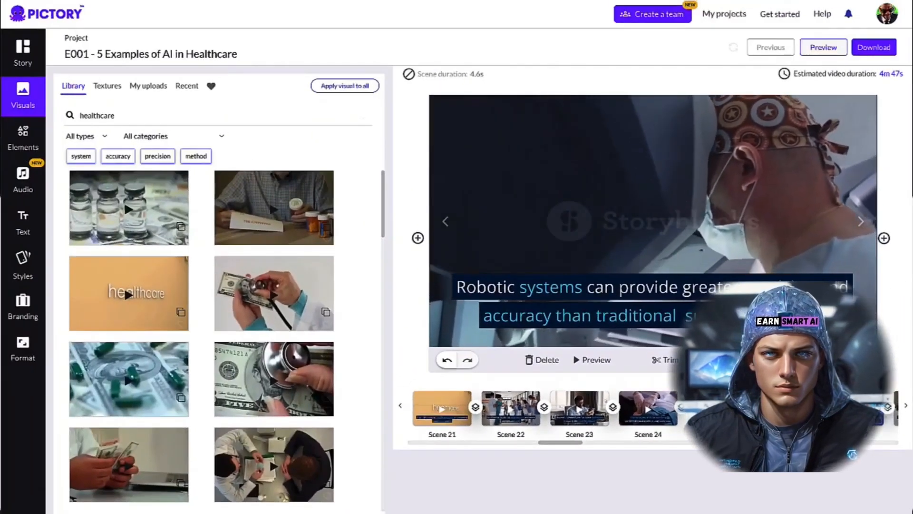
Search the visuals library for "healthcare cost" and replace scene 21's visual with the pharmacy bill clip
{"action": "left_click", "coordinate": [440, 411]}
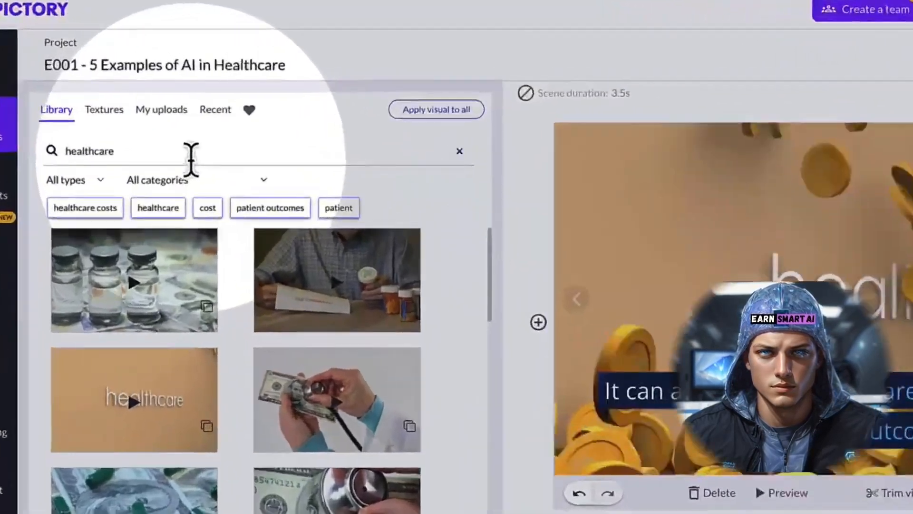
{"action": "left_click", "coordinate": [191, 154]}
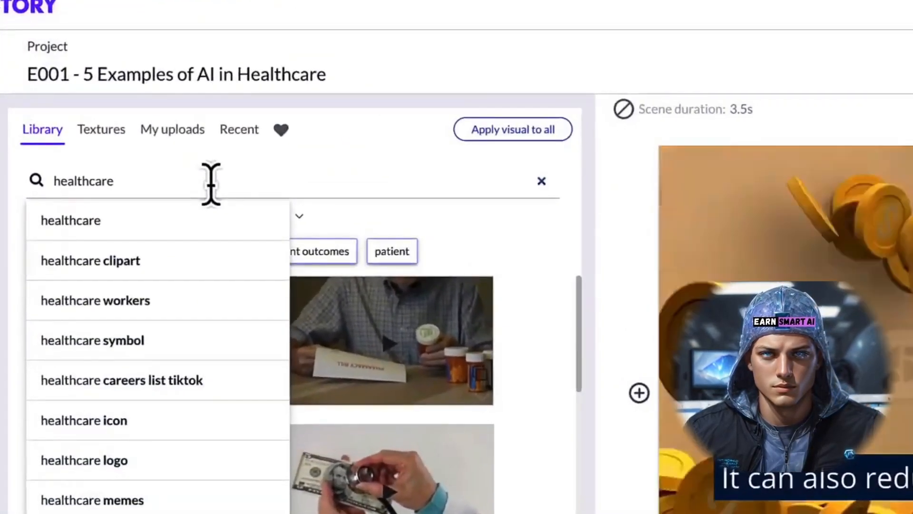
{"action": "type", "text": "cost"}
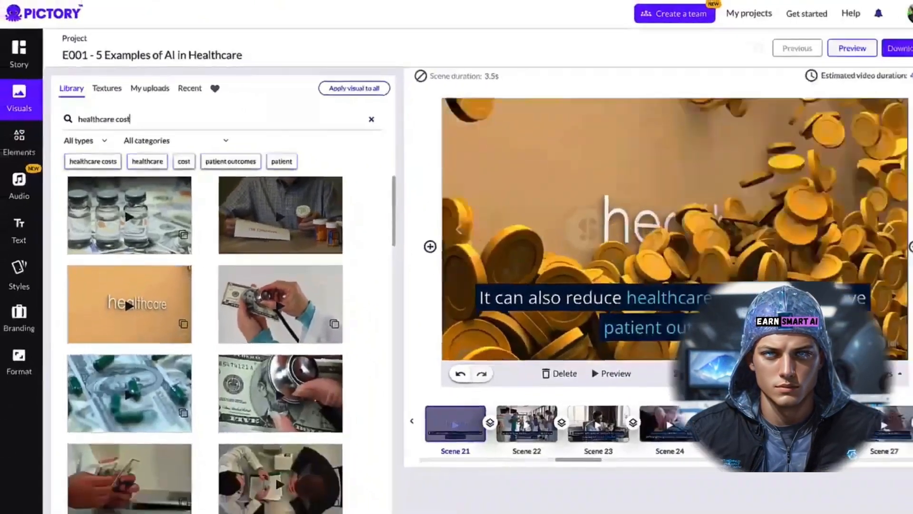
{"action": "key", "text": "Return"}
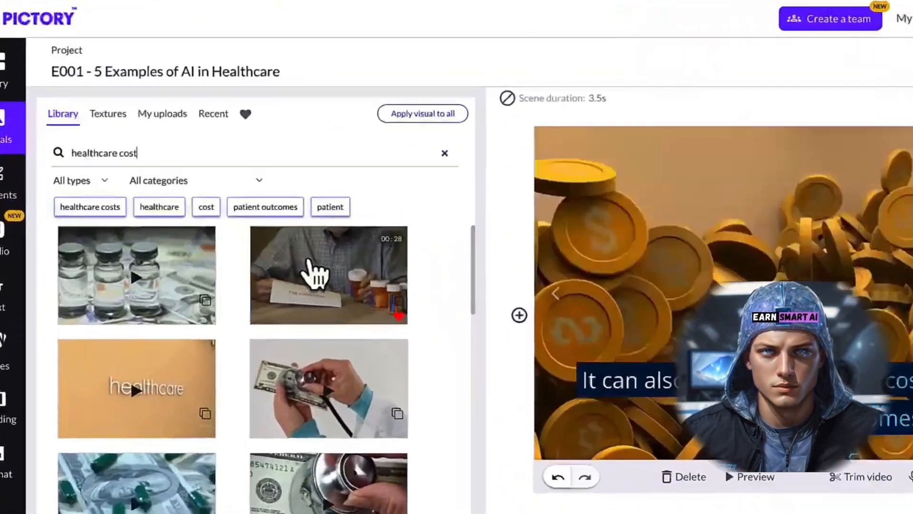
{"action": "left_click", "coordinate": [313, 274]}
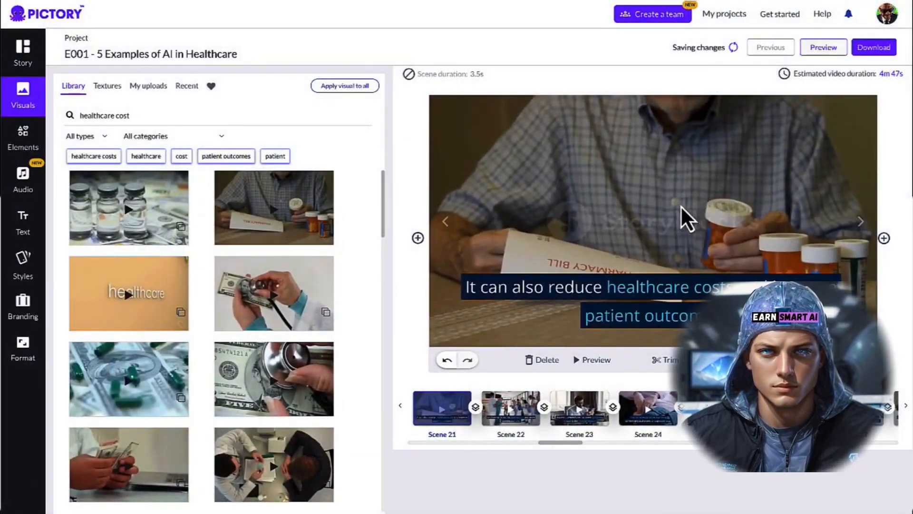
Check the visuals and captions of scenes 22 to 26 in turn
{"action": "left_click", "coordinate": [510, 408]}
{"action": "left_click", "coordinate": [580, 410]}
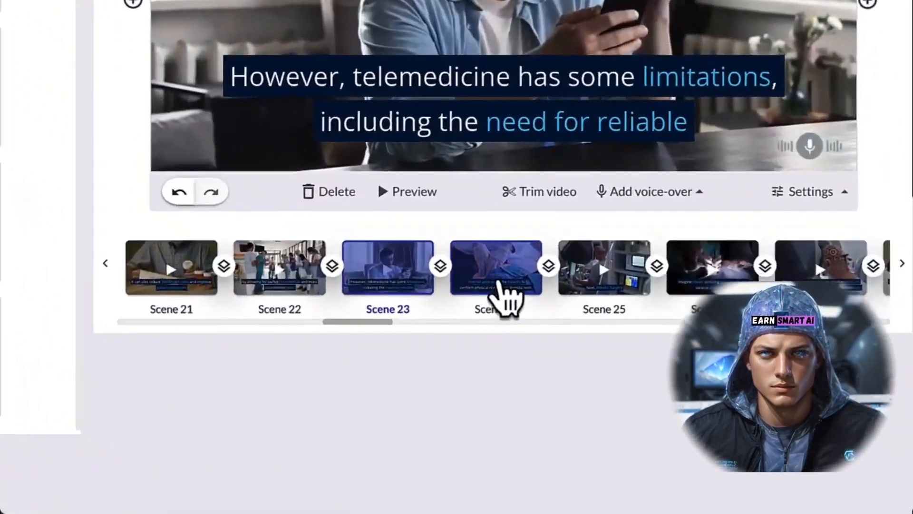
{"action": "left_click", "coordinate": [500, 288]}
{"action": "left_click", "coordinate": [605, 286]}
{"action": "left_click", "coordinate": [702, 285]}
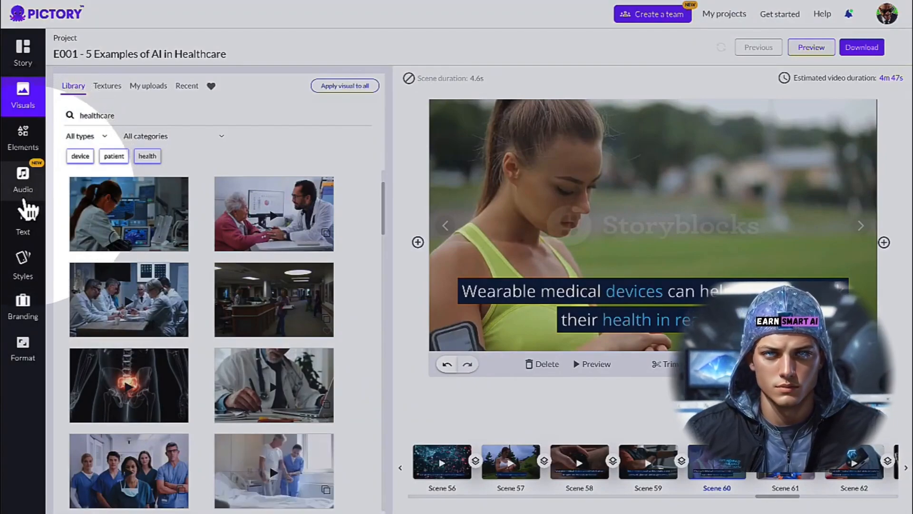
Browse the list of background music tracks available for the video
{"action": "left_click", "coordinate": [23, 180]}
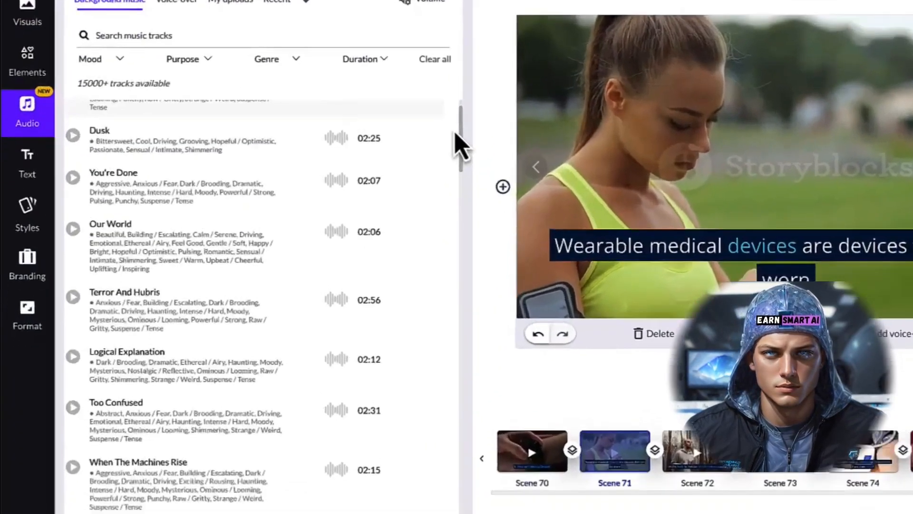
{"action": "scroll", "coordinate": [378, 206], "scroll_direction": "down", "scroll_amount": 10}
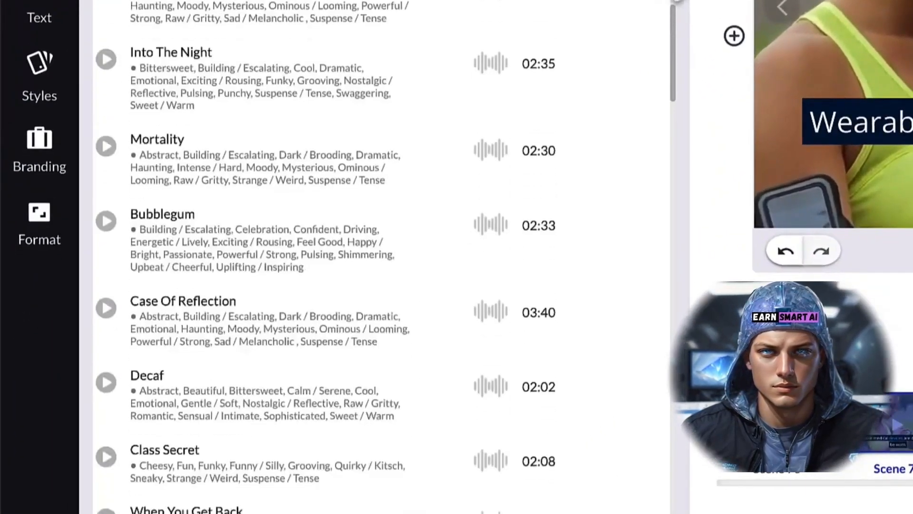
{"action": "scroll", "coordinate": [378, 257], "scroll_direction": "down", "scroll_amount": 20}
{"action": "scroll", "coordinate": [378, 257], "scroll_direction": "down", "scroll_amount": 12}
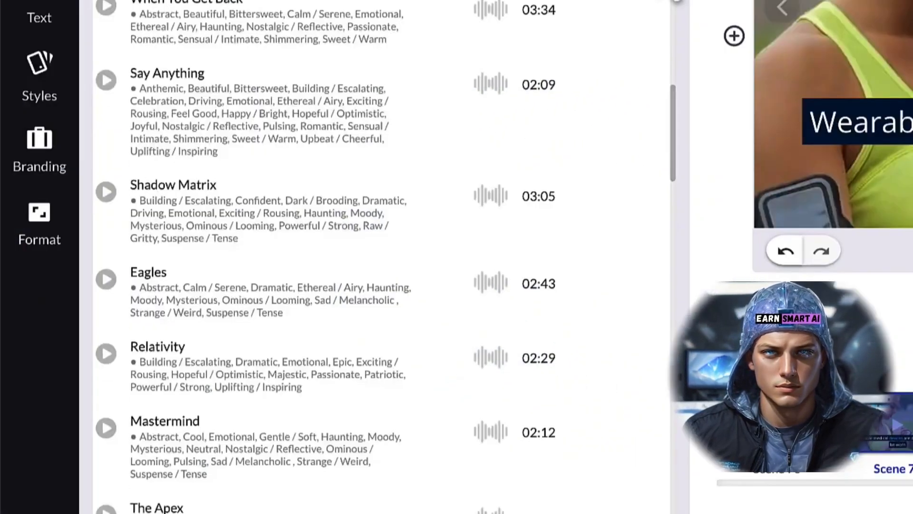
{"action": "scroll", "coordinate": [333, 257], "scroll_direction": "down", "scroll_amount": 15}
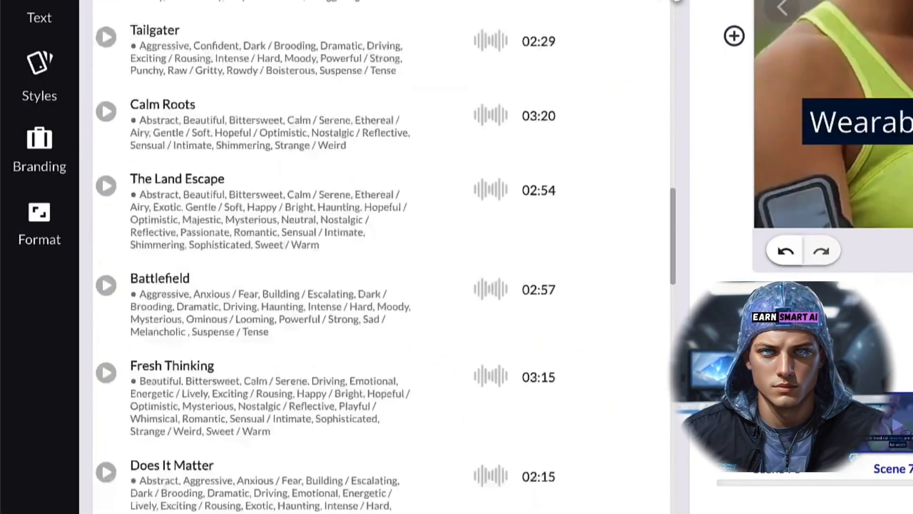
{"action": "scroll", "coordinate": [333, 256], "scroll_direction": "down", "scroll_amount": 10}
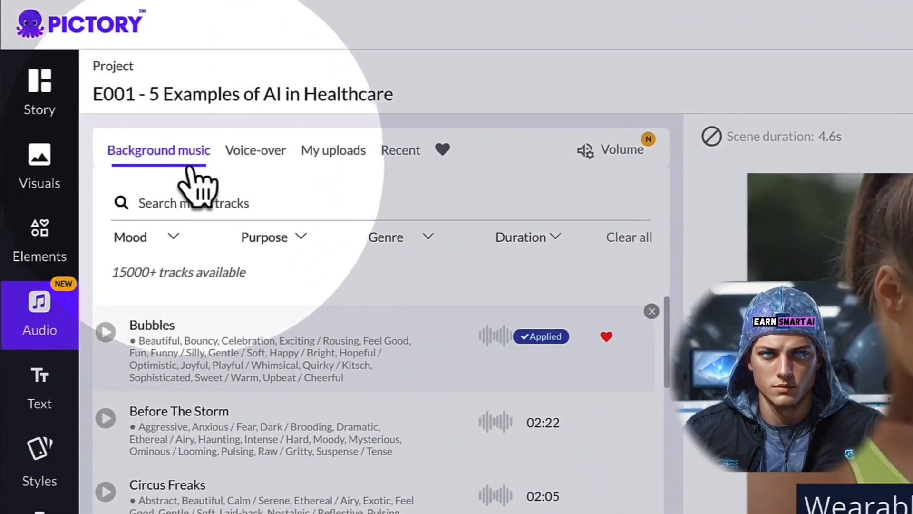
Look through the voice-over voices and the uploaded audio, and open the branding options
{"action": "left_click", "coordinate": [255, 161]}
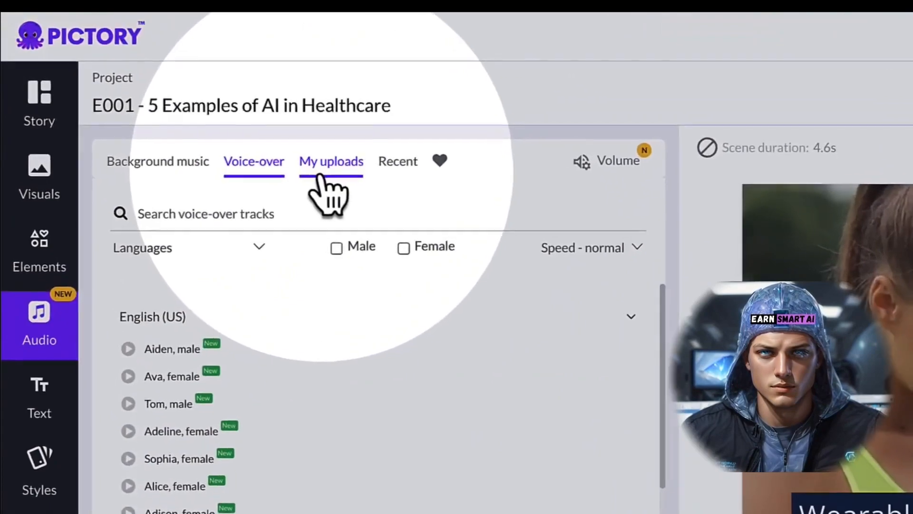
{"action": "left_click", "coordinate": [188, 101]}
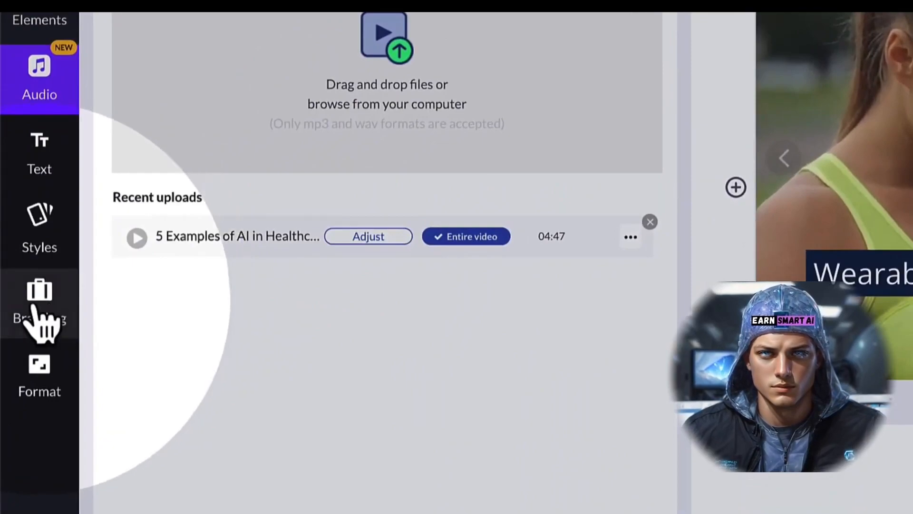
{"action": "left_click", "coordinate": [35, 316]}
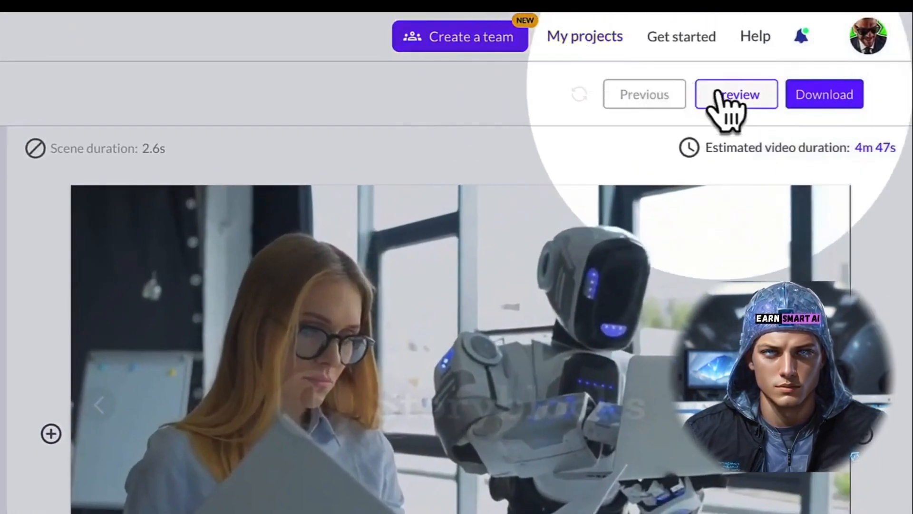
Generate the project for download as a video and open the finished "5 Examples of AI in Healthcare" video from the notifications
{"action": "left_click", "coordinate": [817, 104]}
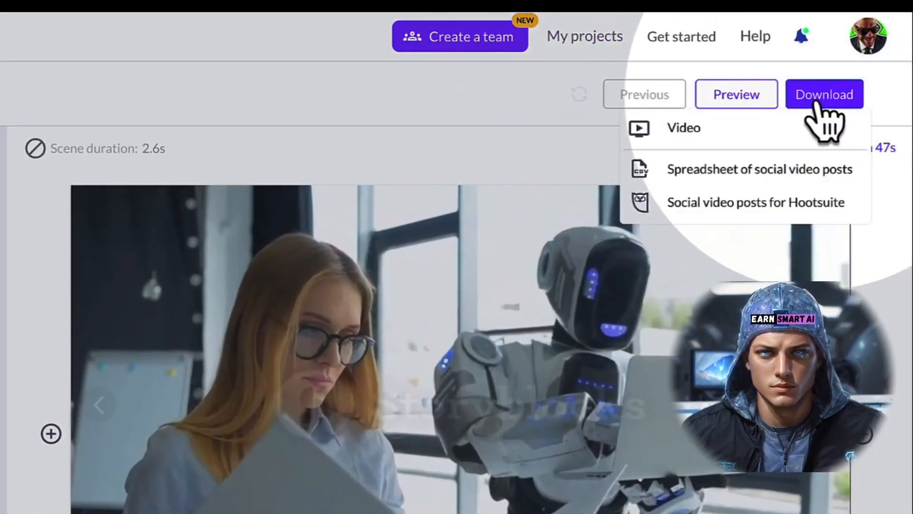
{"action": "left_click", "coordinate": [819, 126]}
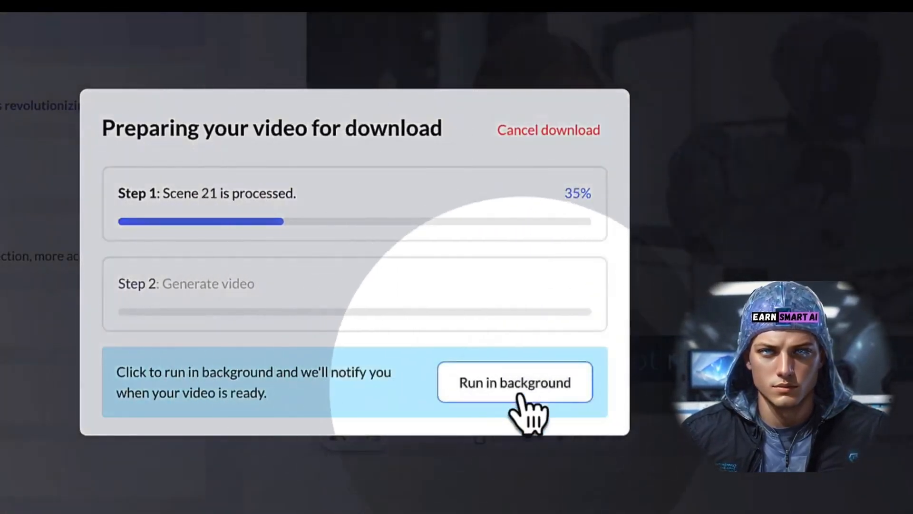
{"action": "left_click", "coordinate": [850, 27]}
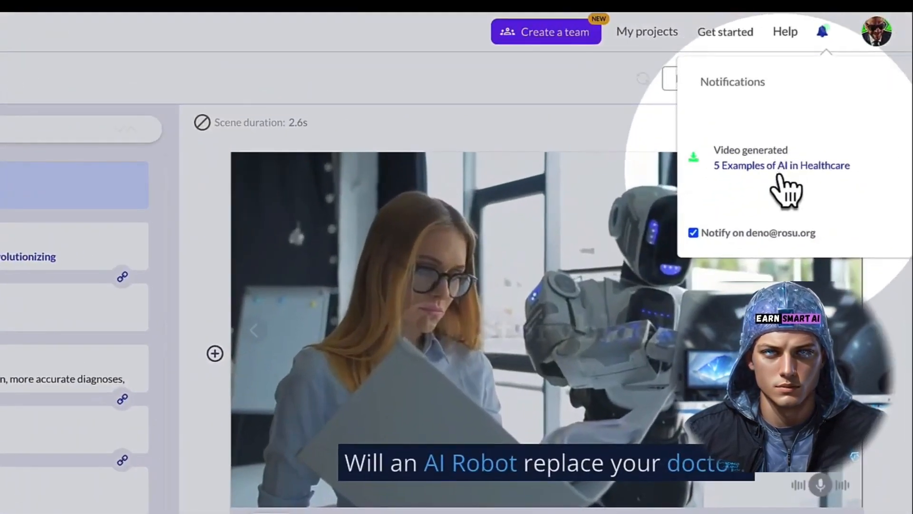
{"action": "left_click", "coordinate": [779, 174]}
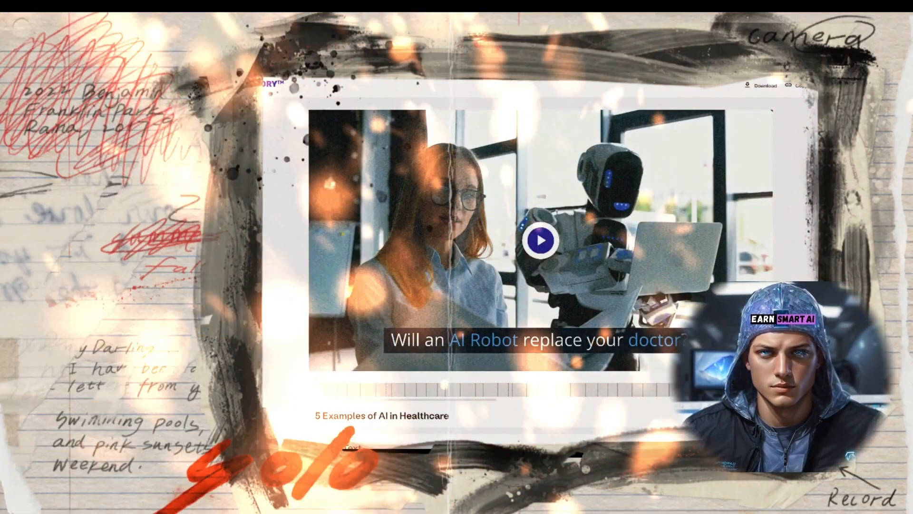